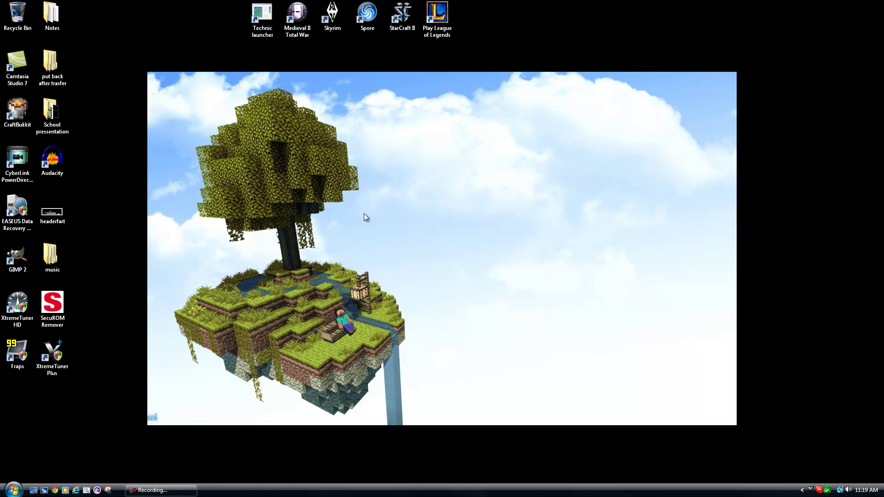
Open the Technic Pack website in Chrome, download Launcher EXE (1.0.1.3), and close the browser.
{"action": "left_click", "coordinate": [55, 491]}
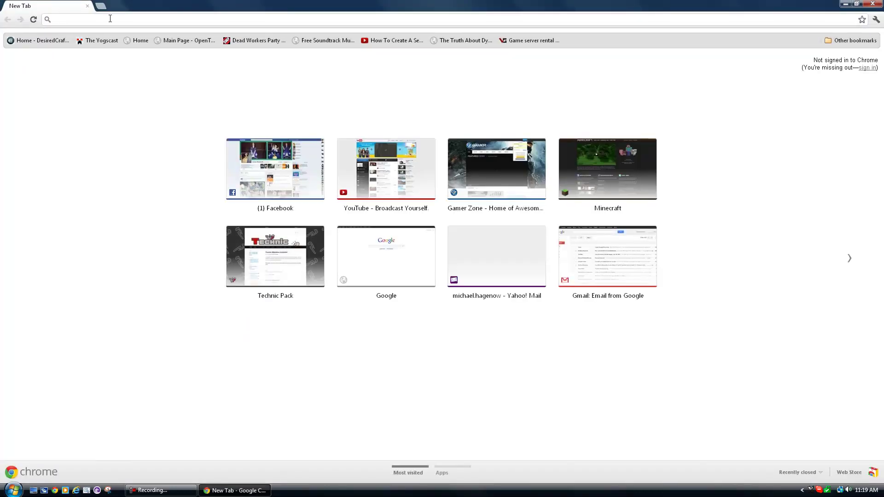
{"action": "left_click", "coordinate": [286, 285]}
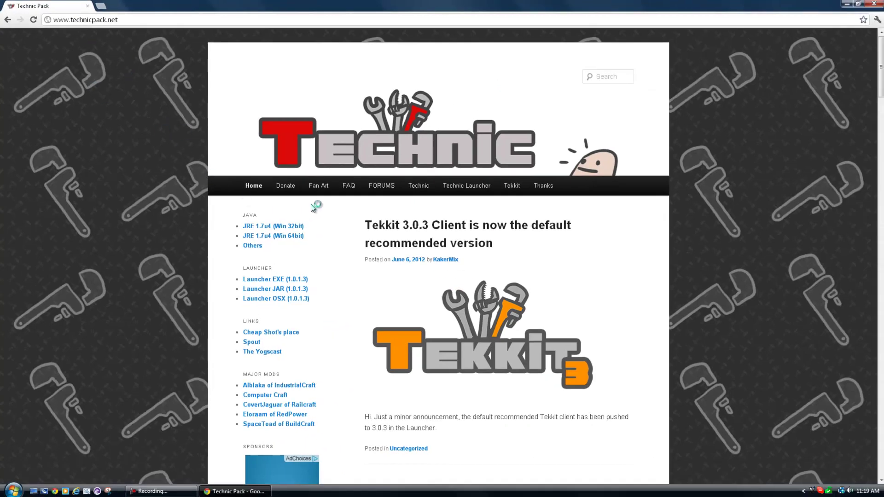
{"action": "scroll", "coordinate": [318, 206], "scroll_direction": "down", "scroll_amount": 9}
{"action": "scroll", "coordinate": [328, 207], "scroll_direction": "up", "scroll_amount": 6}
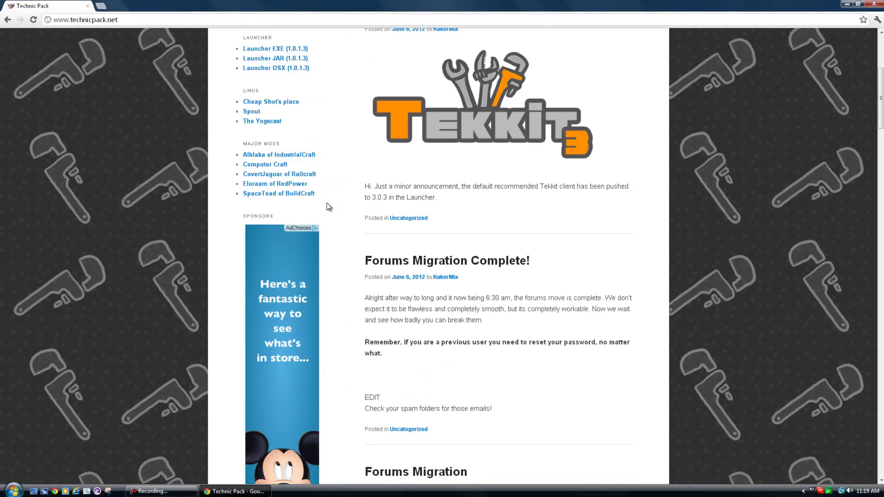
{"action": "scroll", "coordinate": [328, 207], "scroll_direction": "up", "scroll_amount": 3}
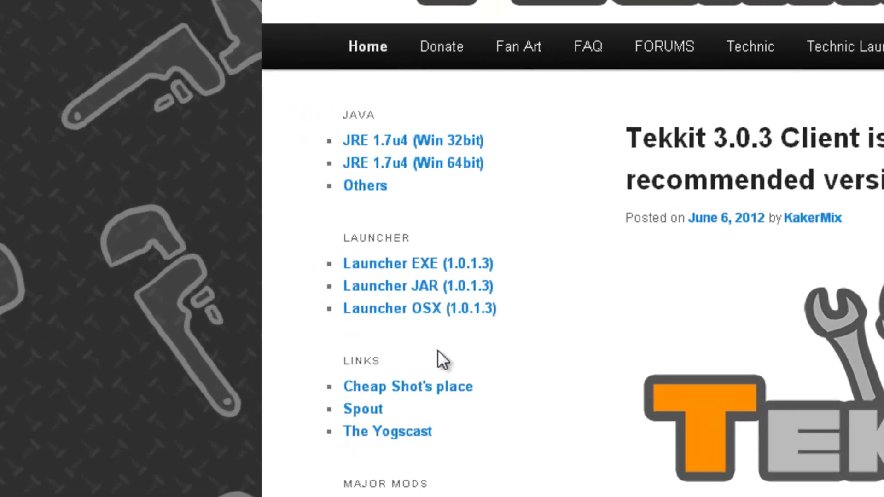
{"action": "scroll", "coordinate": [508, 253], "scroll_direction": "up", "scroll_amount": 4}
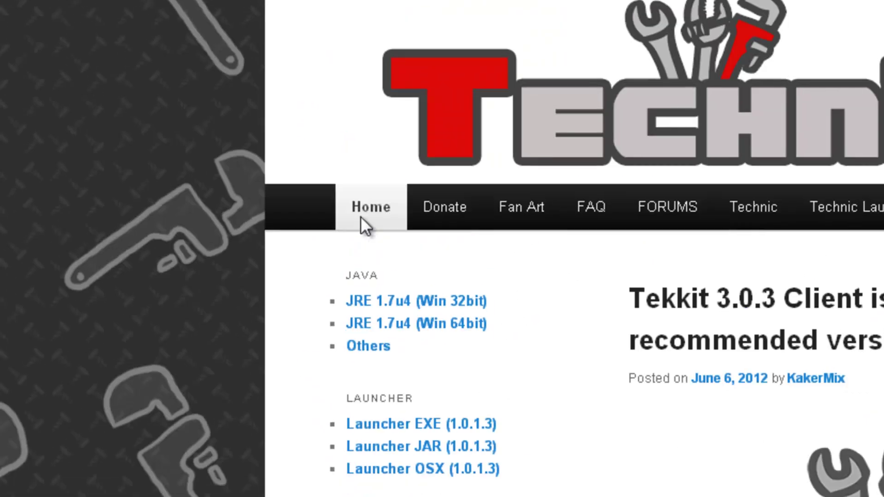
{"action": "scroll", "coordinate": [361, 223], "scroll_direction": "down", "scroll_amount": 5}
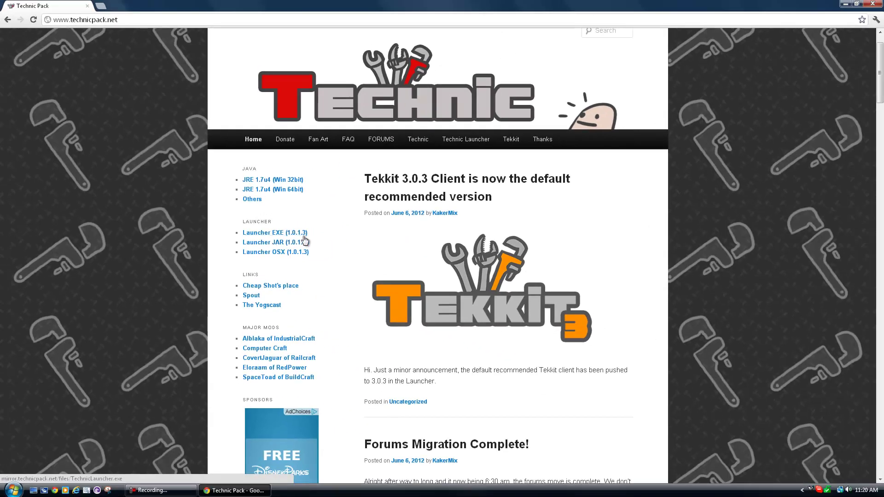
{"action": "left_click", "coordinate": [304, 237]}
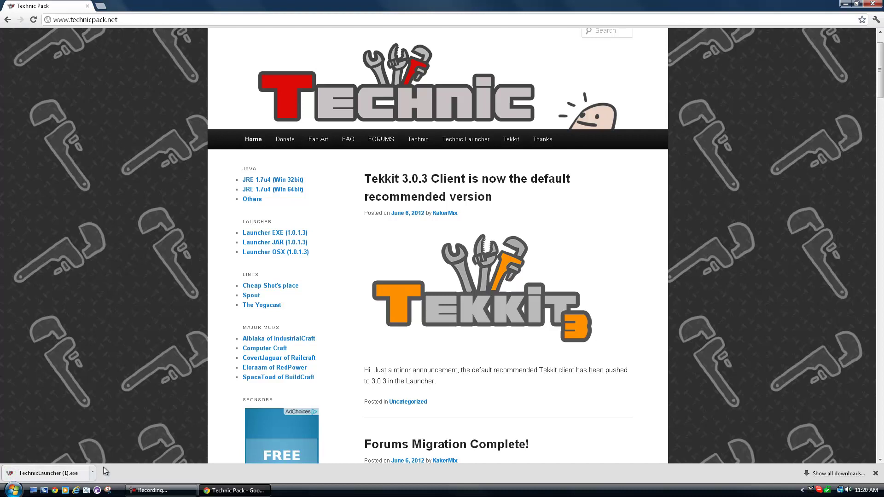
{"action": "left_click", "coordinate": [872, 4]}
Find and open the Downloads folder and run TechnicLauncher, accepting the security warning.
{"action": "left_click", "coordinate": [13, 490]}
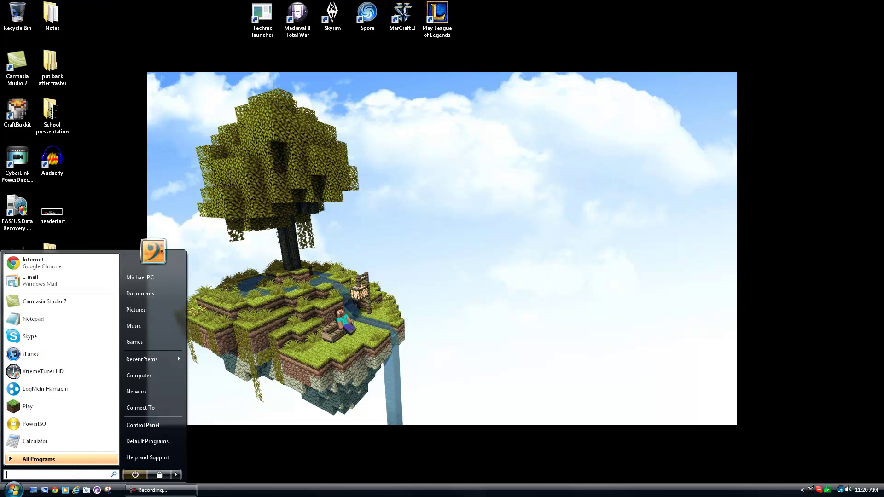
{"action": "type", "text": "download"}
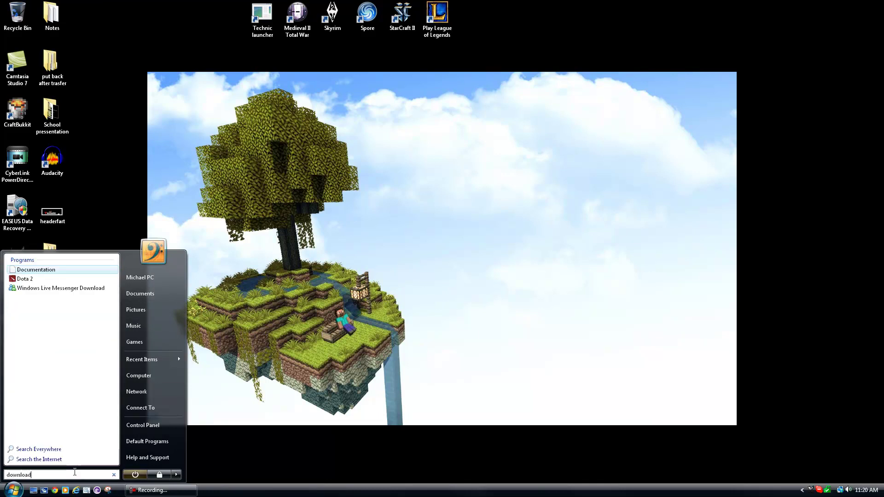
{"action": "type", "text": "s"}
{"action": "key", "text": "Return"}
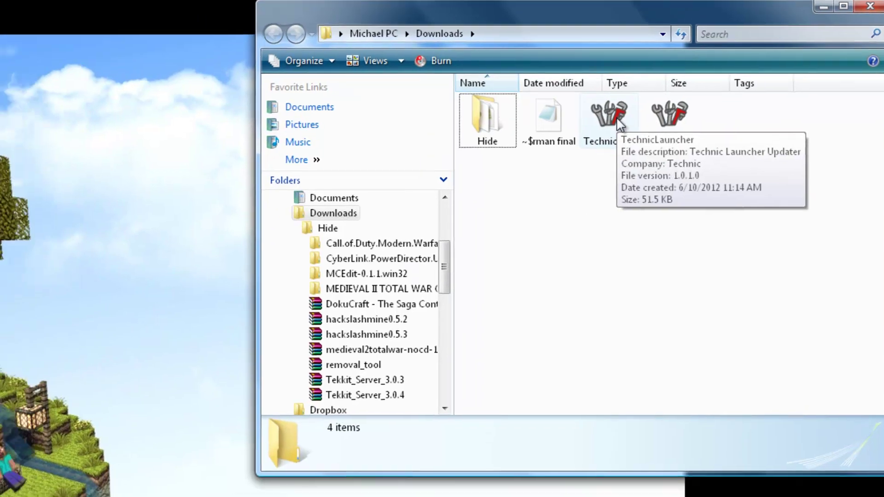
{"action": "double_click", "coordinate": [562, 134]}
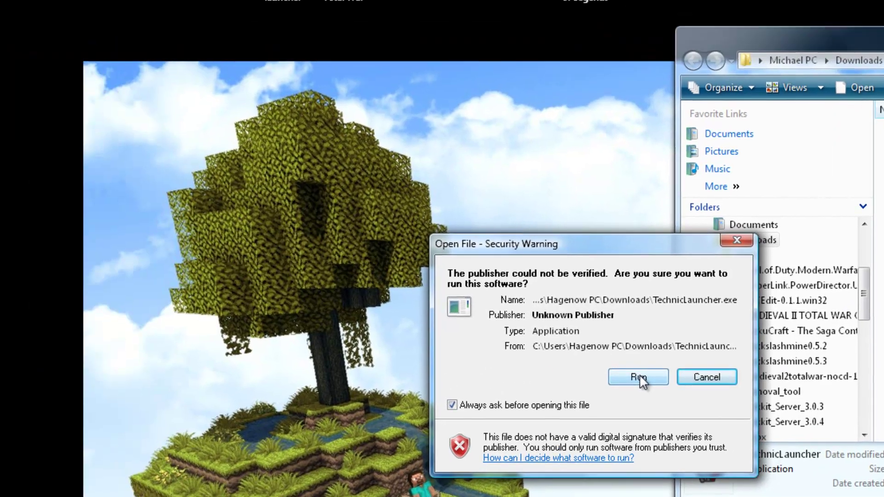
{"action": "left_click", "coordinate": [416, 297]}
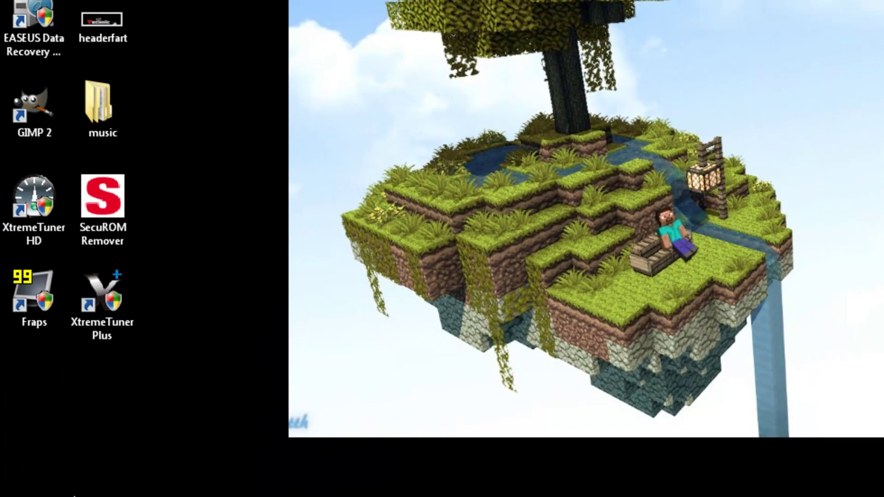
Open the .techniclauncher folder inside %appdata% through Run and launch the technic-launcher jar file.
{"action": "left_click", "coordinate": [34, 496]}
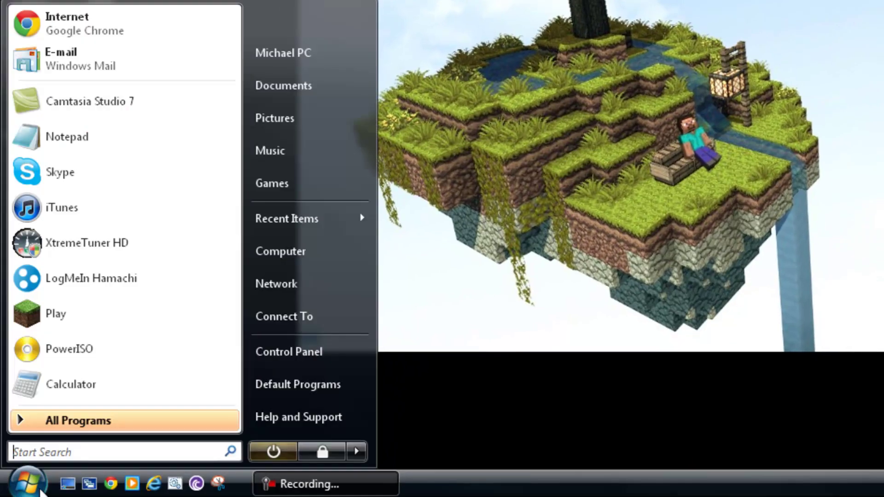
{"action": "left_click", "coordinate": [56, 452]}
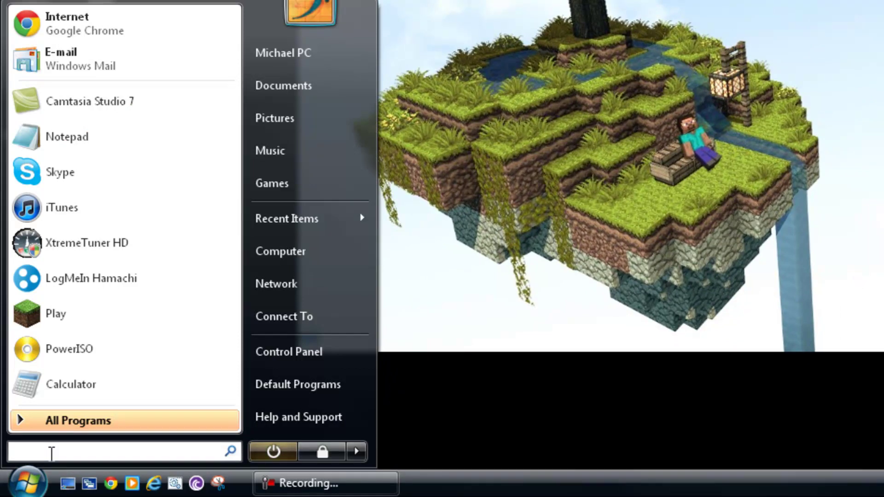
{"action": "type", "text": "run"}
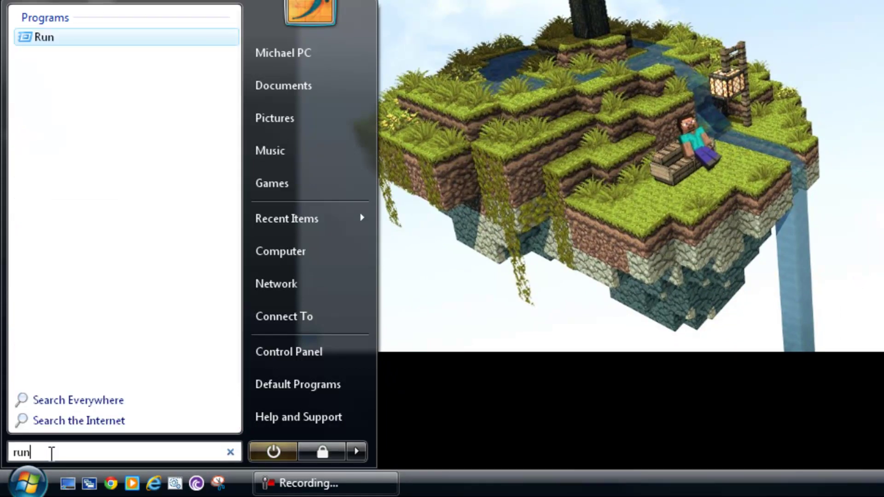
{"action": "key", "text": "Return"}
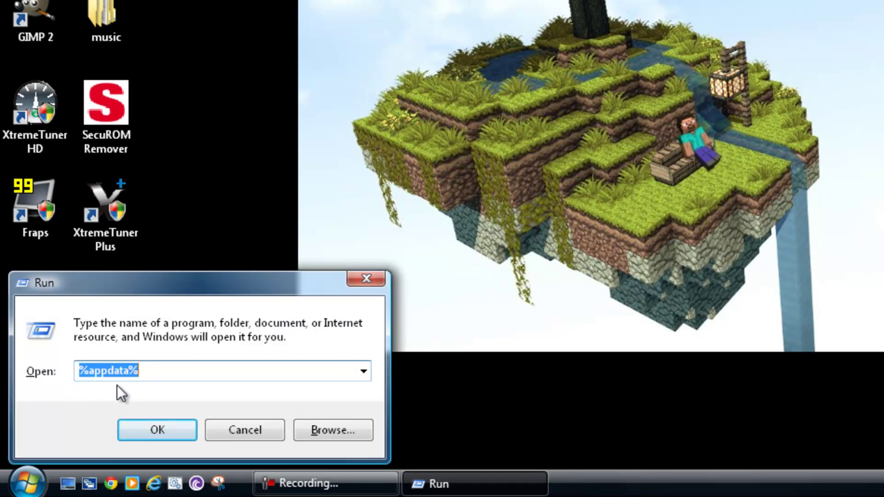
{"action": "left_click", "coordinate": [143, 430]}
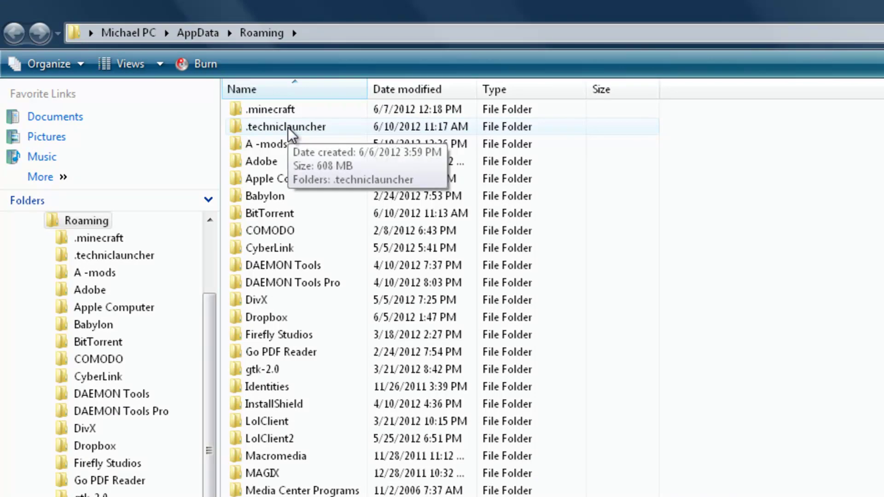
{"action": "double_click", "coordinate": [288, 127]}
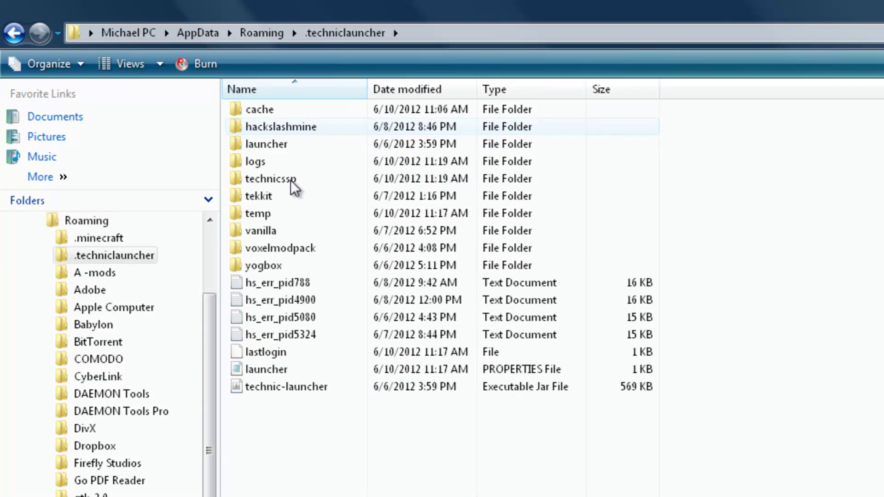
{"action": "left_click", "coordinate": [291, 389]}
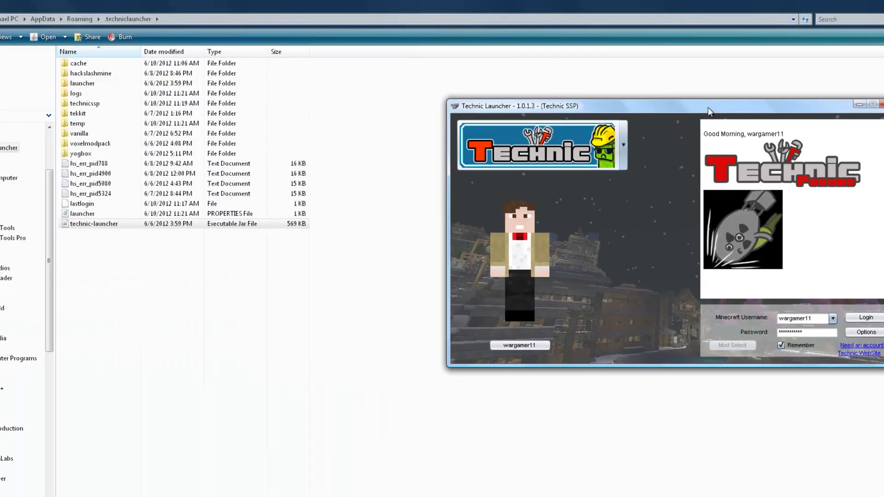
Create a shortcut to the technic-launcher jar file and place it on the desktop.
{"action": "right_click", "coordinate": [81, 226]}
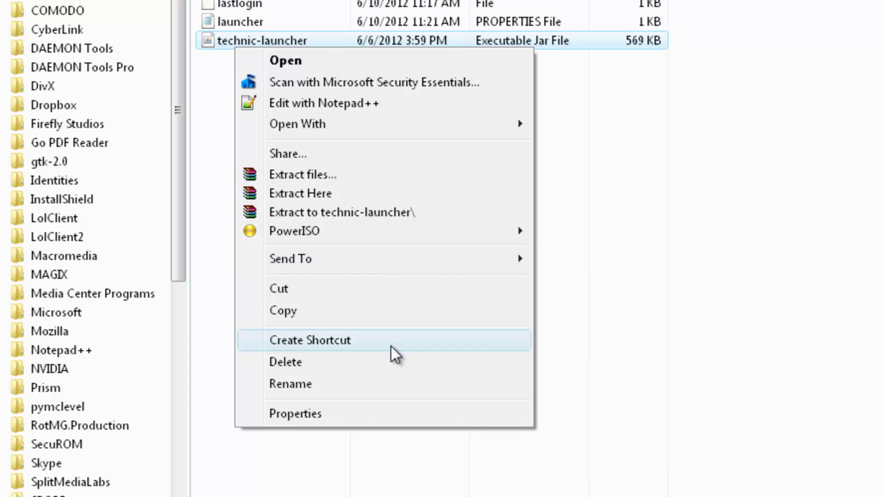
{"action": "left_click", "coordinate": [391, 346]}
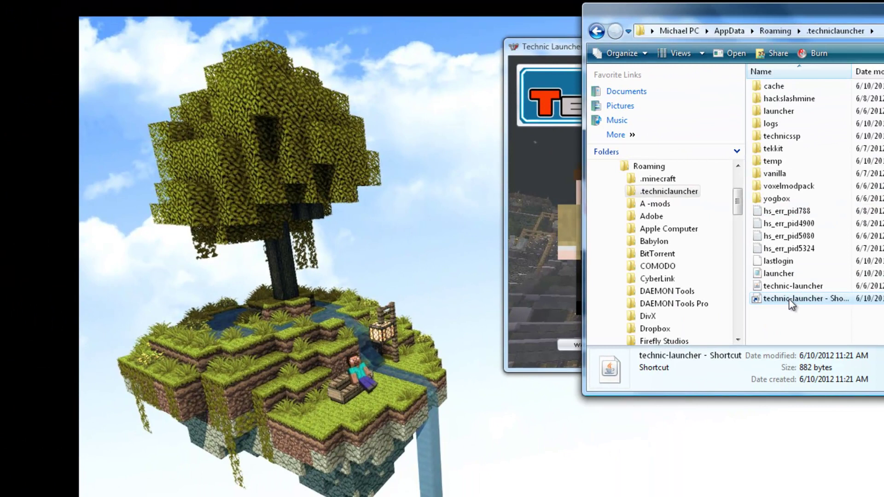
{"action": "left_click_drag", "start_coordinate": [789, 300], "coordinate": [318, 140]}
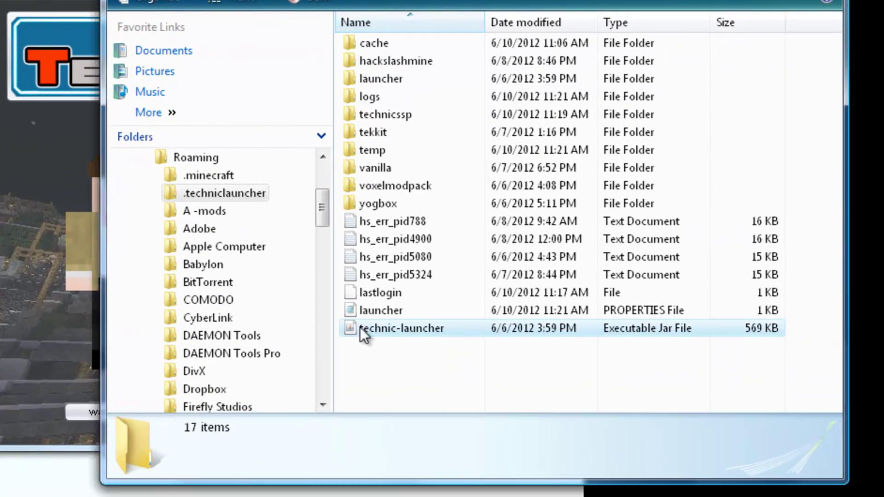
Create another shortcut to the technic-launcher jar file and delete the technic-launcher shortcuts, including the one on the desktop.
{"action": "right_click", "coordinate": [535, 308]}
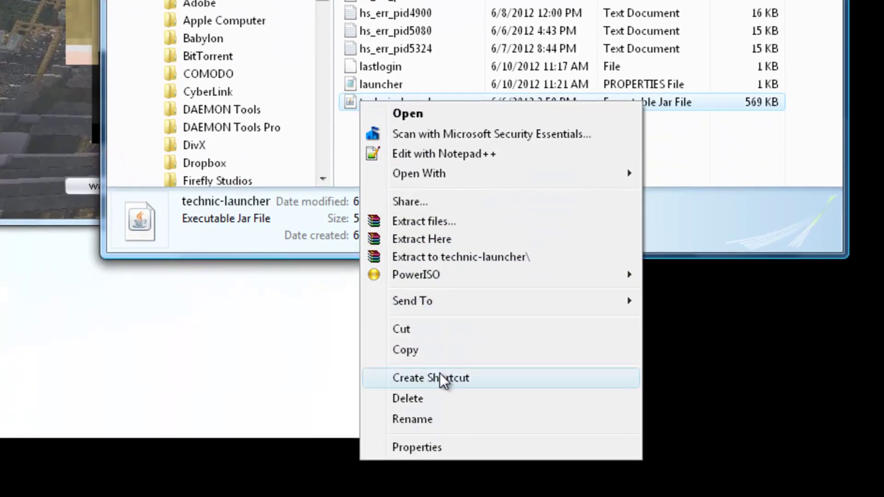
{"action": "left_click", "coordinate": [440, 377]}
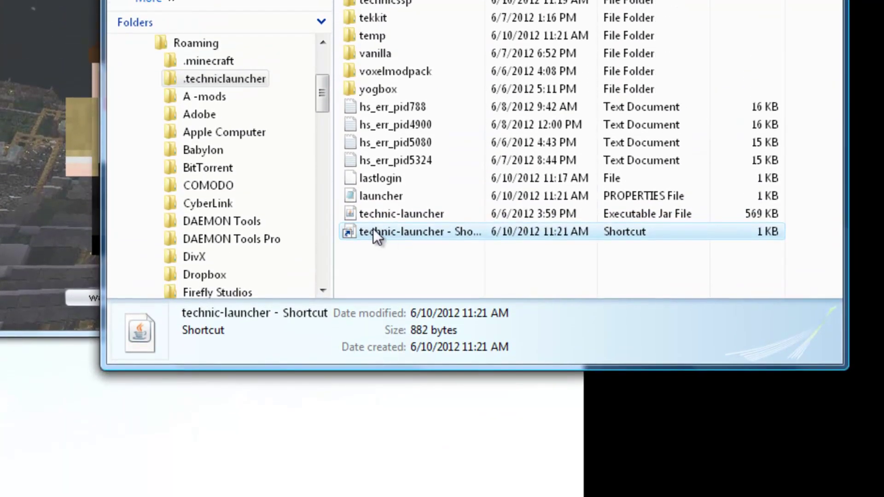
{"action": "key", "text": "Delete"}
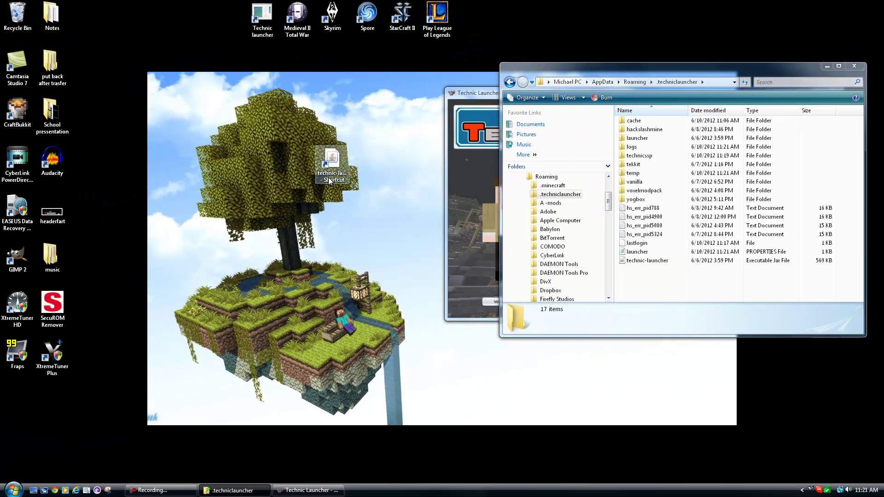
{"action": "key", "text": "Delete"}
{"action": "key", "text": "Return"}
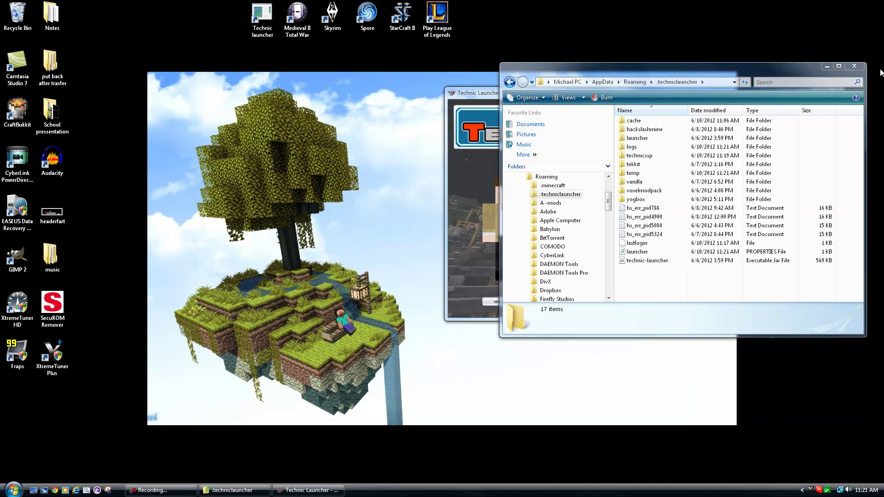
Choose the Vanilla modpack in the Technic Launcher and log in with the remembered account to start Minecraft.
{"action": "left_click", "coordinate": [859, 65]}
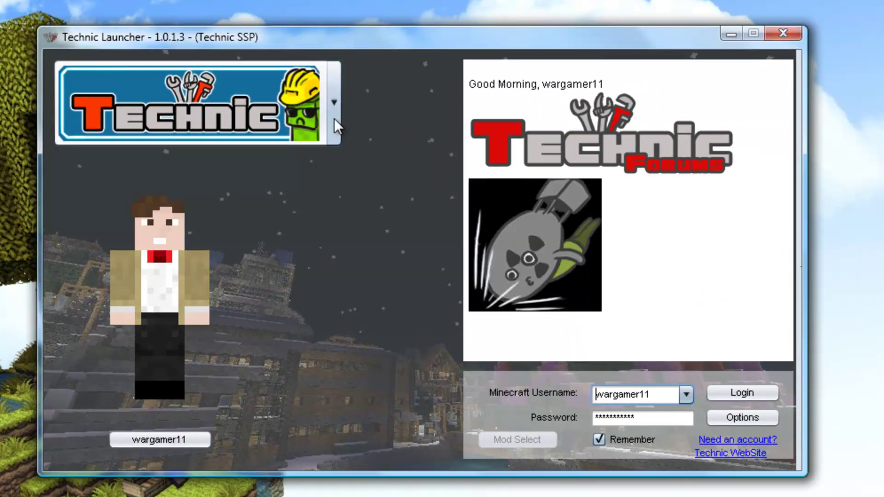
{"action": "left_click", "coordinate": [334, 120]}
{"action": "left_click_drag", "start_coordinate": [335, 196], "coordinate": [348, 342]}
{"action": "left_click", "coordinate": [280, 319]}
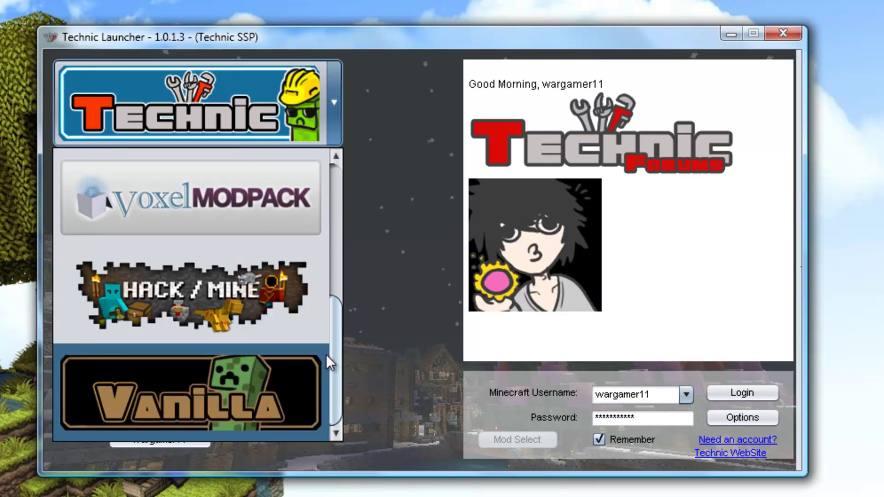
{"action": "left_click", "coordinate": [318, 367]}
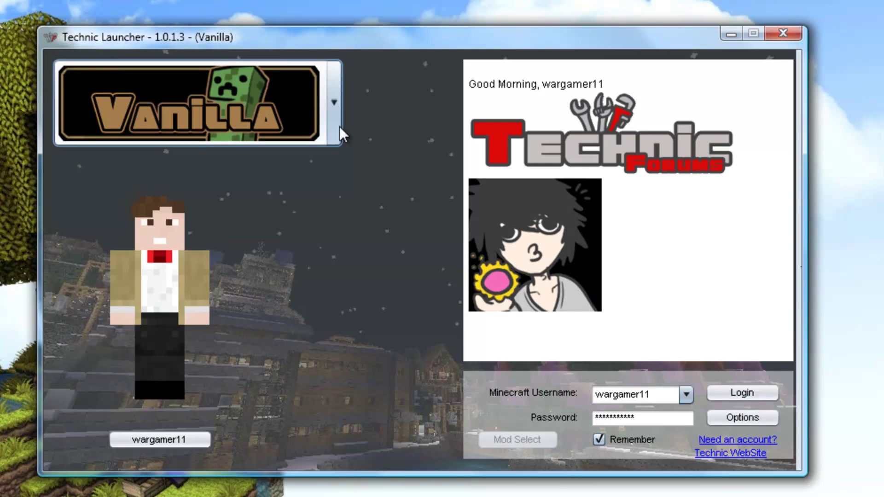
{"action": "left_click", "coordinate": [728, 390]}
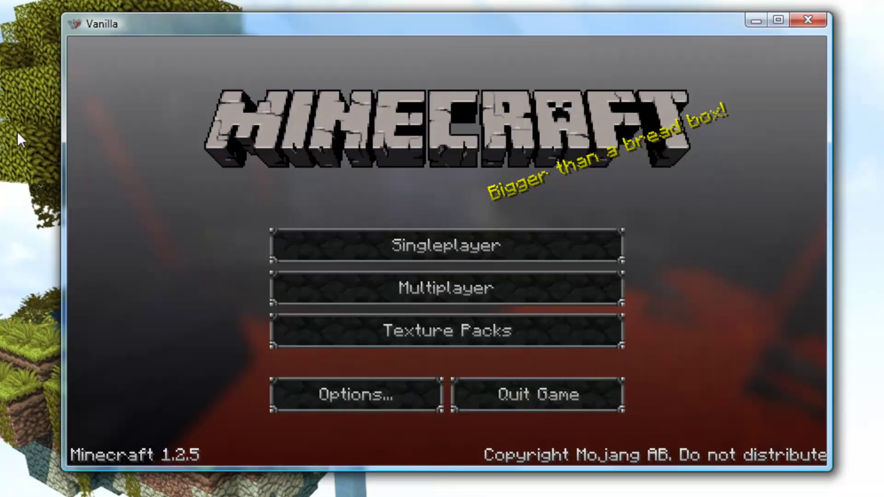
Switch Minecraft to the Default texture pack and quit the game.
{"action": "left_click", "coordinate": [384, 342]}
{"action": "left_click", "coordinate": [378, 180]}
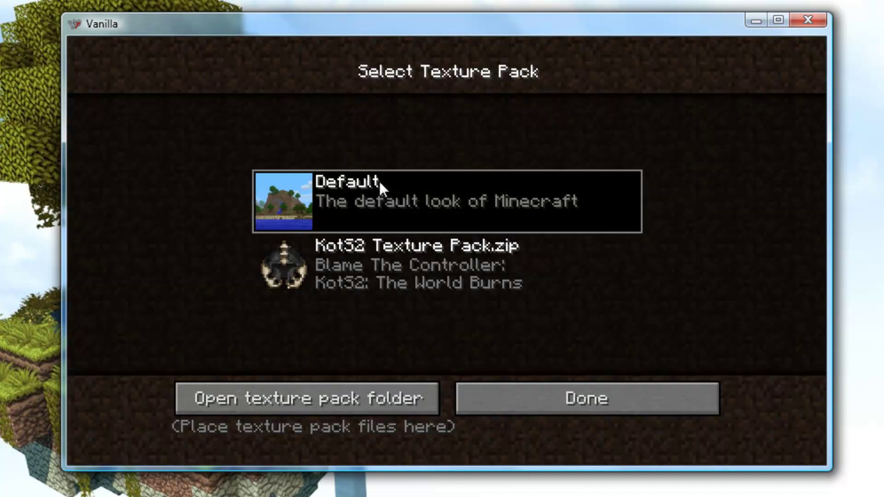
{"action": "left_click", "coordinate": [503, 407]}
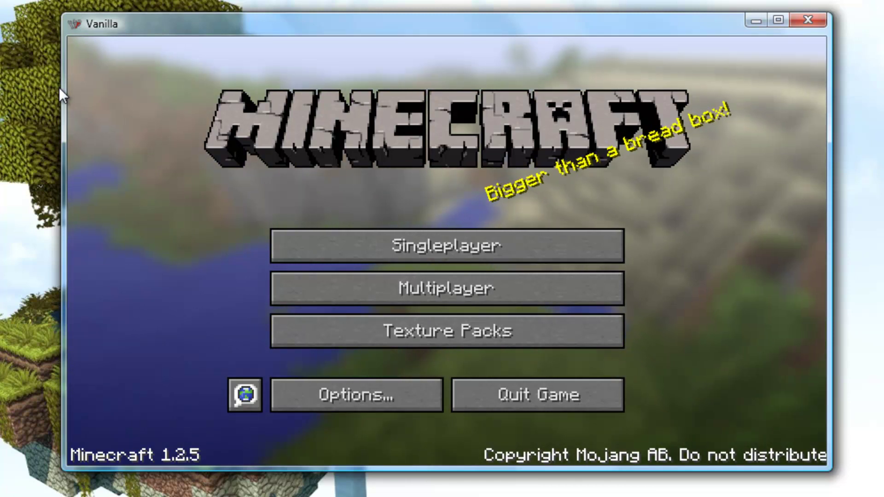
{"action": "left_click", "coordinate": [562, 410]}
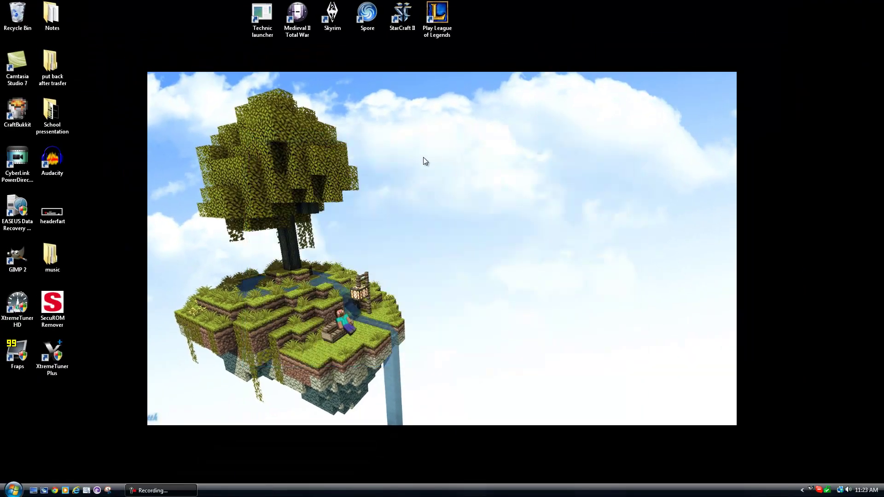